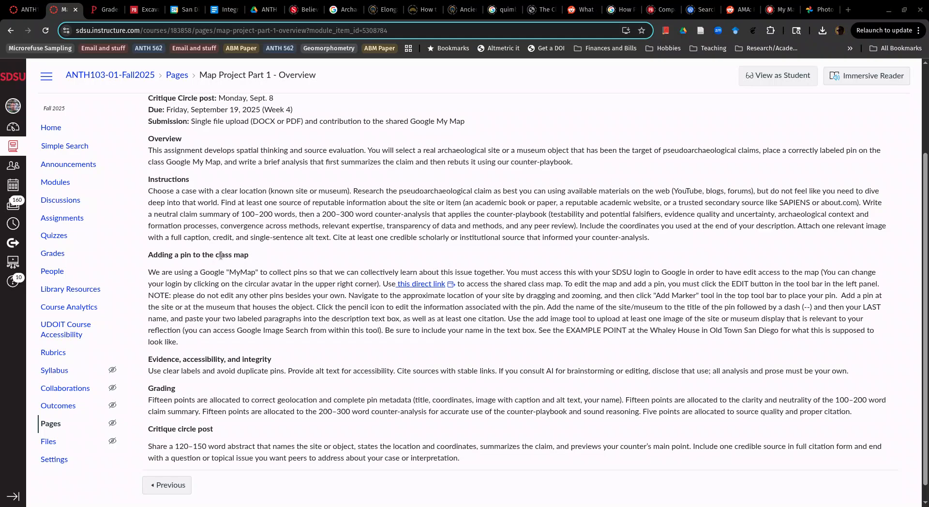
# Step: Open the shared class map from the assignment page for editing under the SDSU Google account
pyautogui.click(429, 285)
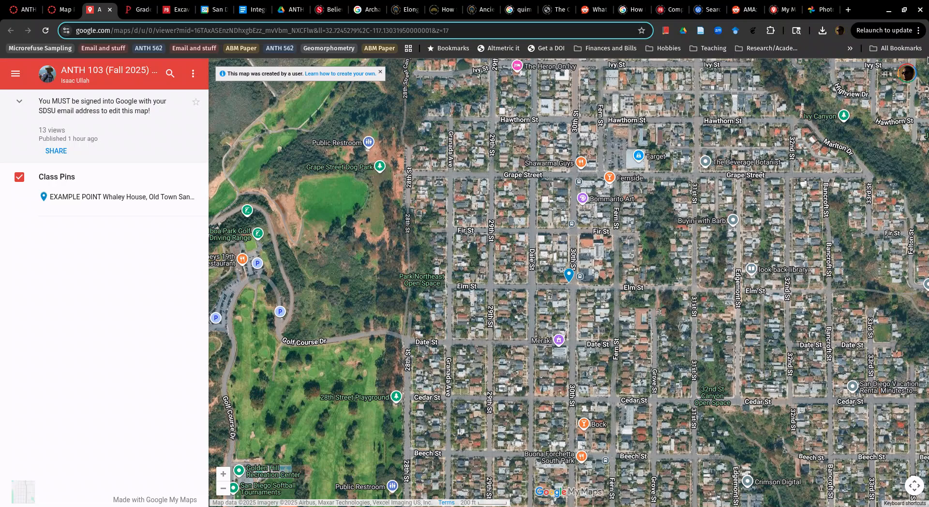
pyautogui.click(908, 74)
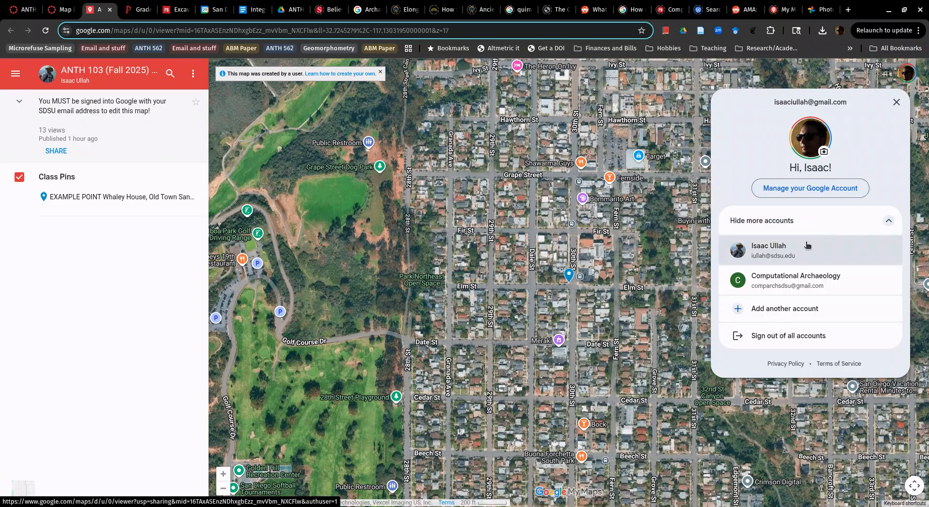
pyautogui.click(751, 245)
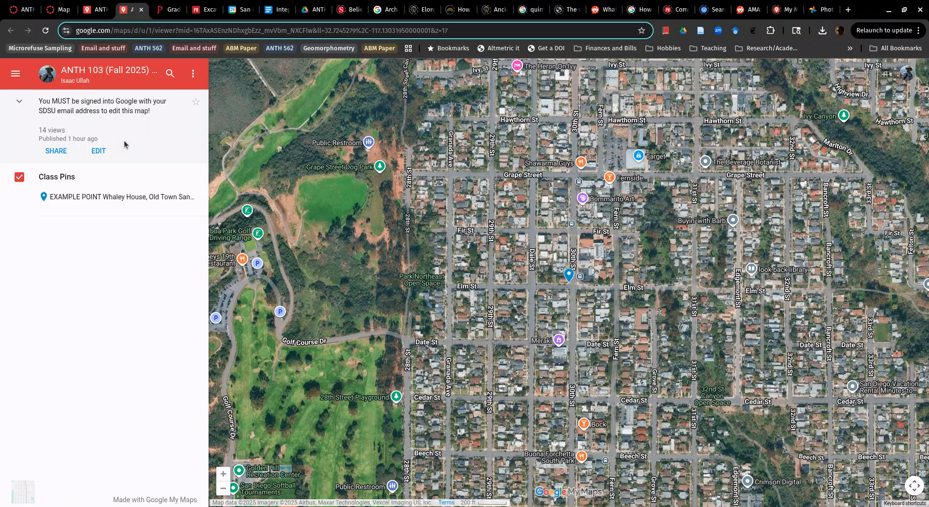
pyautogui.click(99, 151)
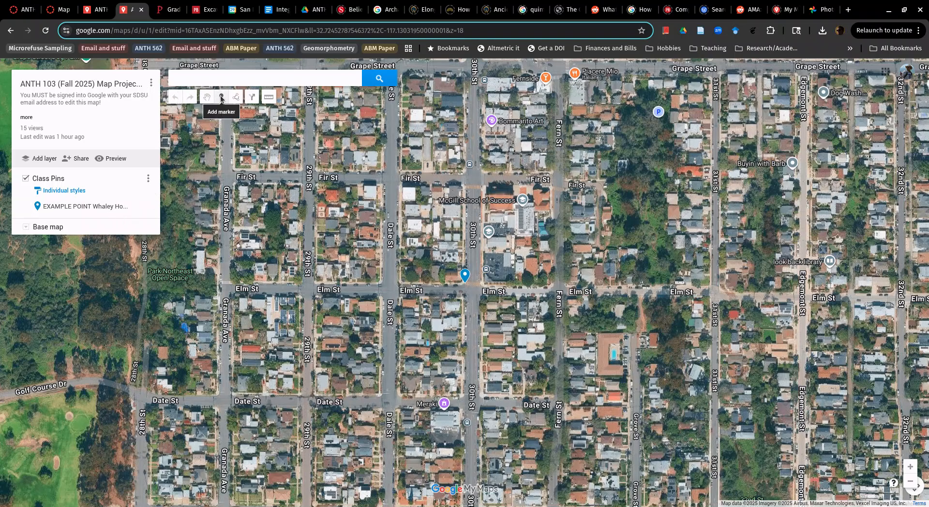
# Step: Add a marker just east of Fern St between Grape Street and Fir St, with the description "sdfsd"
pyautogui.click(221, 98)
pyautogui.click(587, 141)
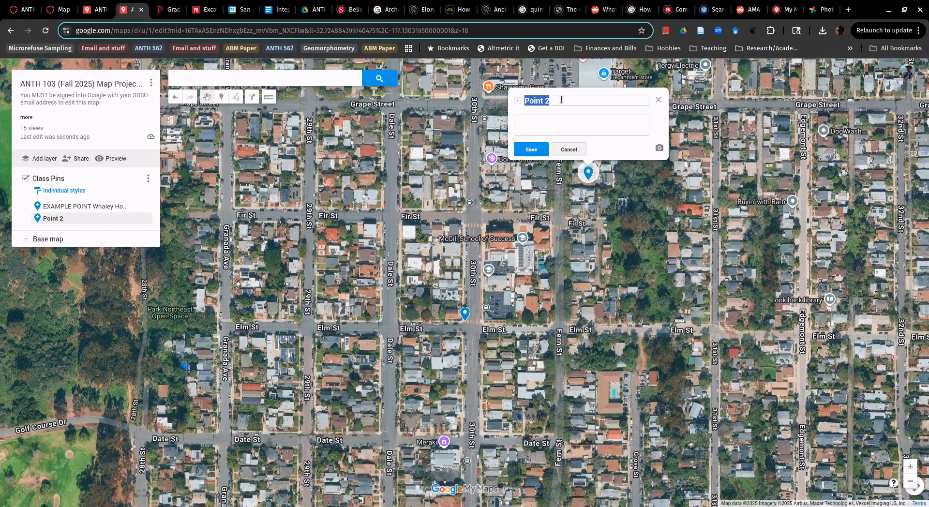
pyautogui.click(543, 100)
pyautogui.moveTo(562, 100); pyautogui.dragTo(520, 100)
pyautogui.click(547, 117)
pyautogui.write('sdfsd')
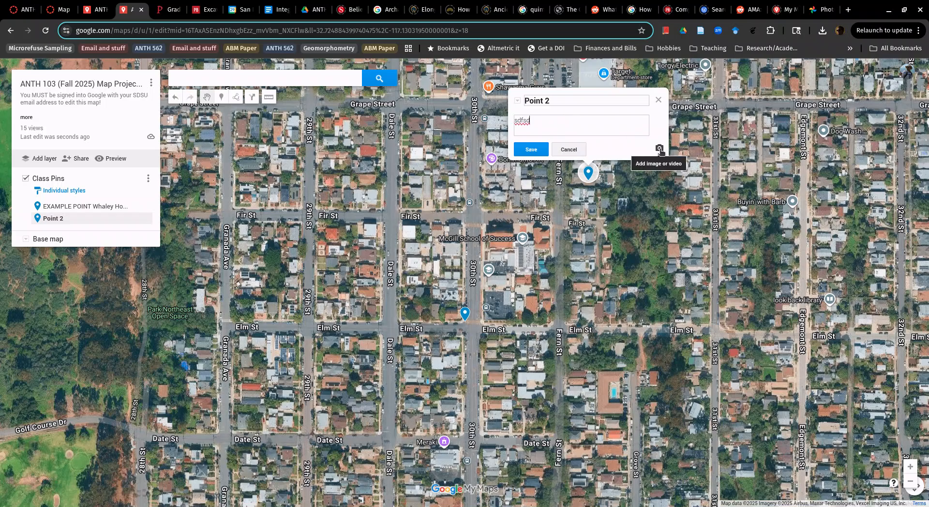
# Step: View the image and video upload options for the new pin, and close its editor without saving
pyautogui.click(659, 149)
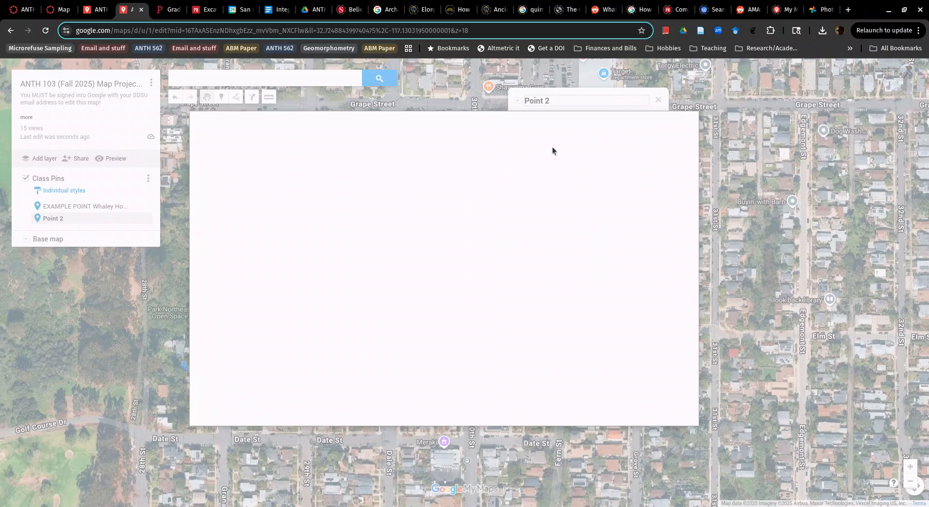
pyautogui.click(680, 129)
pyautogui.click(658, 100)
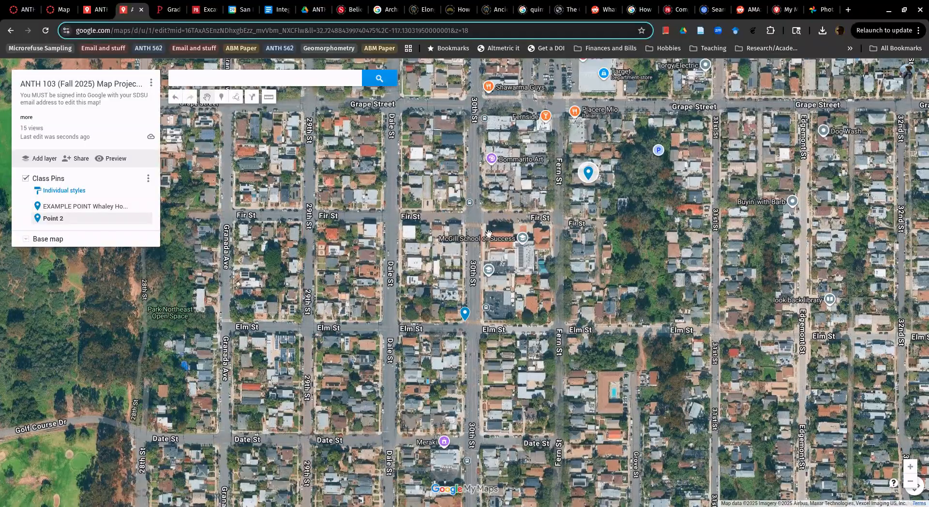
pyautogui.scroll(-1, 472, 315)
pyautogui.scroll(-7, 479, 294)
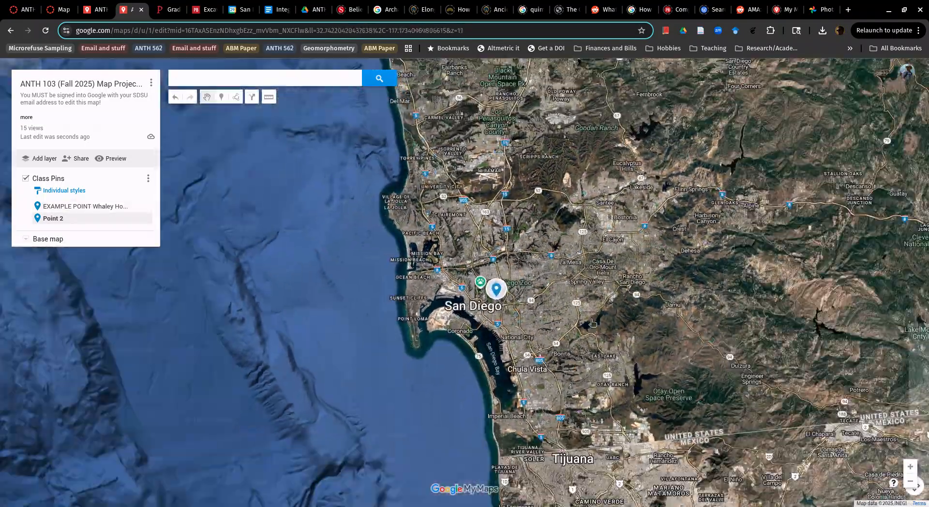
pyautogui.scroll(-1, 592, 323)
pyautogui.moveTo(592, 324); pyautogui.dragTo(395, 300)
pyautogui.scroll(2, 394, 300)
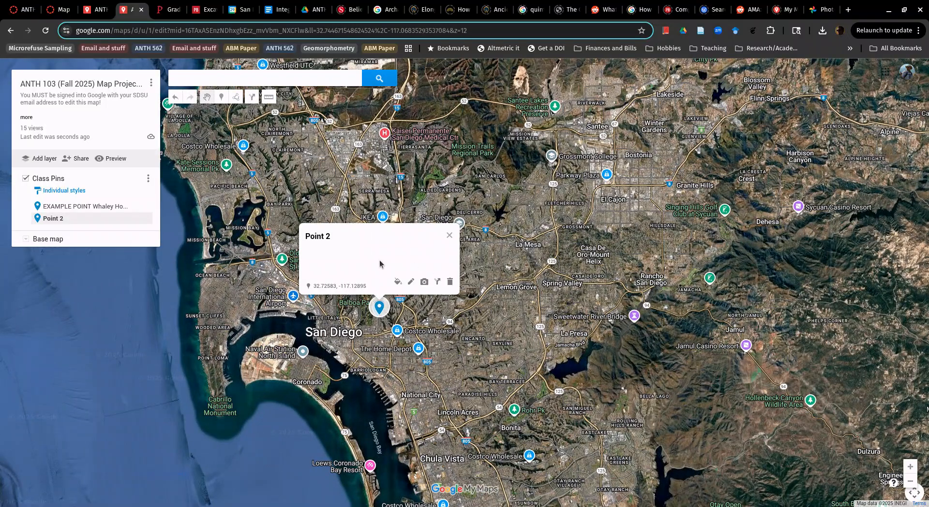
pyautogui.scroll(2, 418, 309)
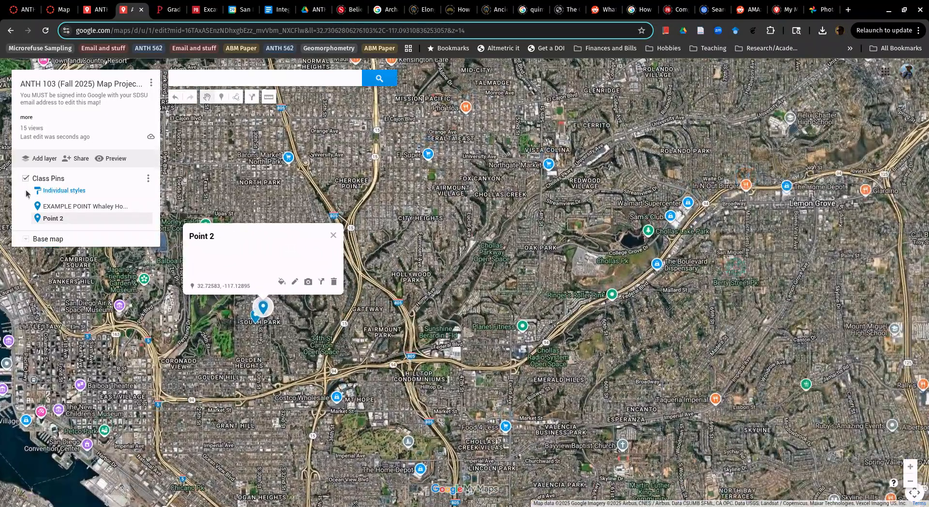
# Step: Examine the Whaley House example pin's title, photo, claim, counter-analysis and citation, and close its details
pyautogui.click(81, 207)
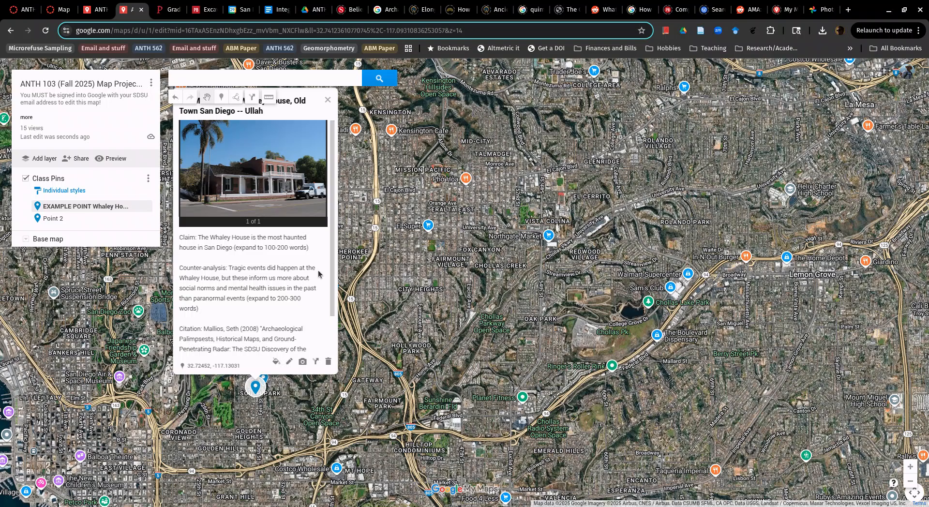
pyautogui.moveTo(427, 235); pyautogui.dragTo(532, 277)
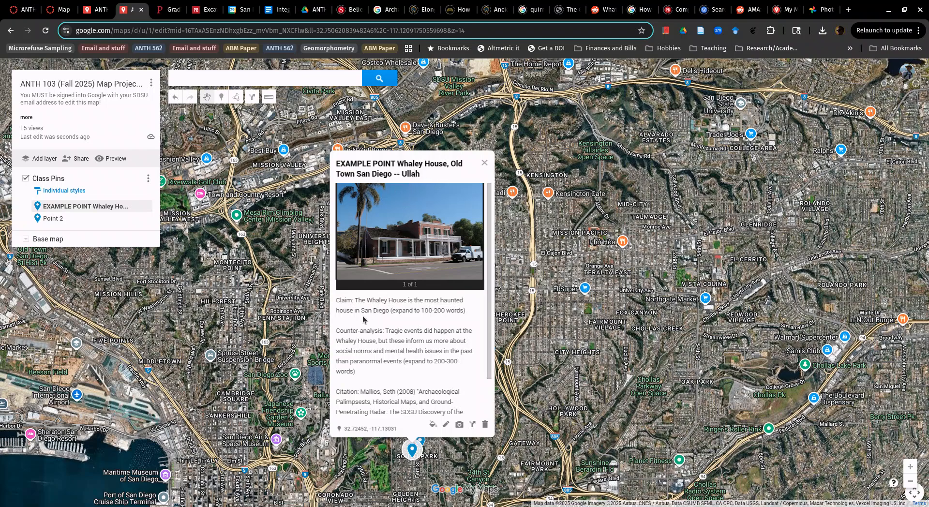
pyautogui.scroll(-1, 361, 317)
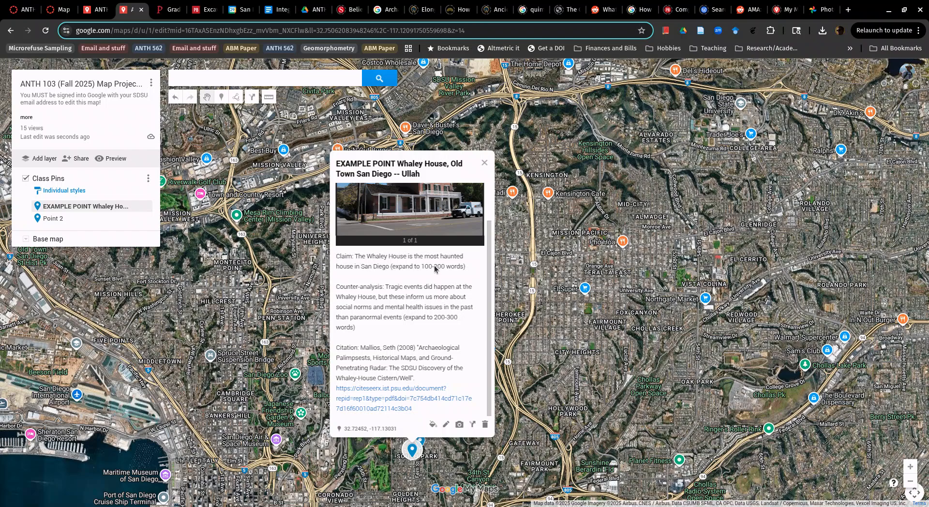
pyautogui.scroll(1, 416, 264)
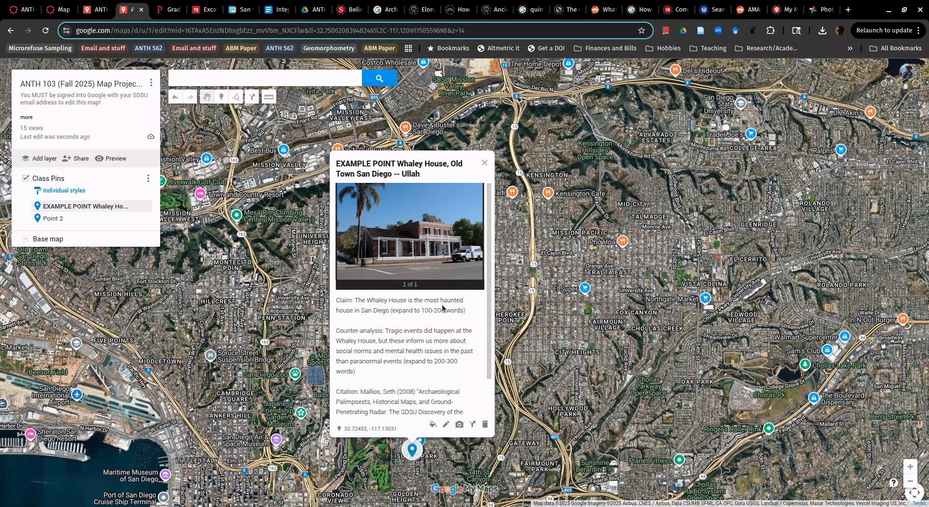
pyautogui.scroll(-1, 441, 310)
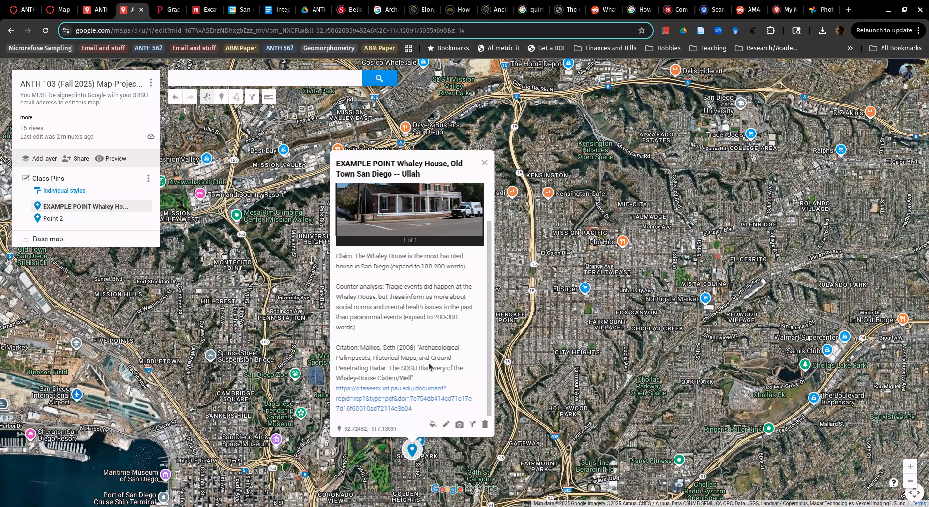
pyautogui.scroll(1, 413, 344)
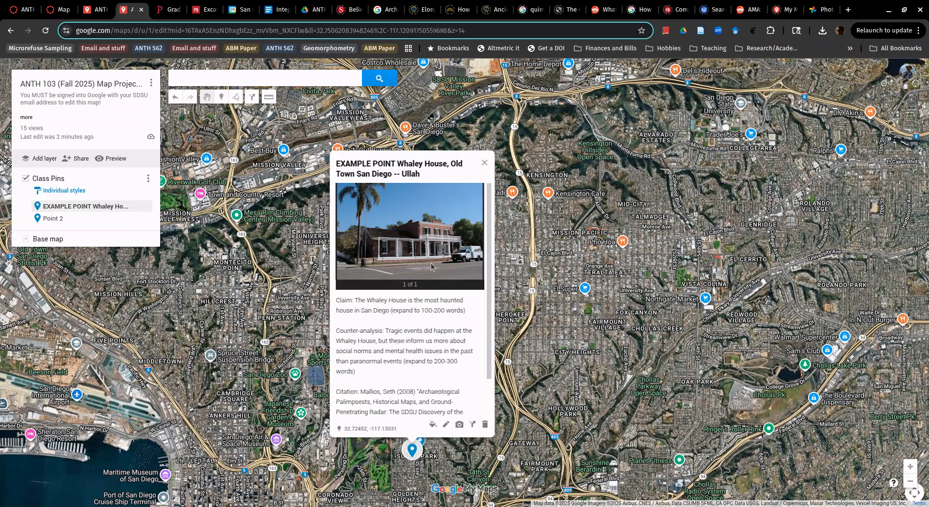
pyautogui.click(483, 163)
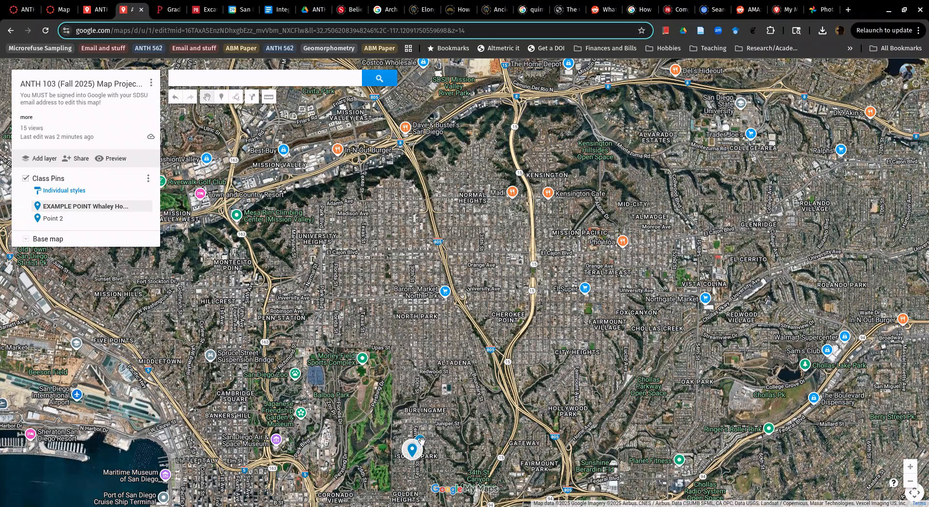
# Step: Open the Point 2 pin for editing and review the Image URL, Photos and Google Drive sources for adding an image
pyautogui.scroll(5, 421, 440)
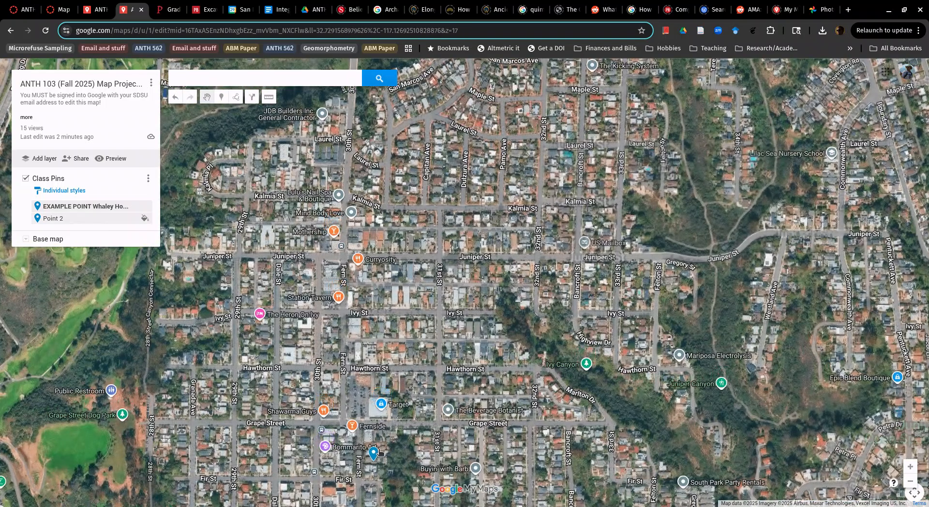
pyautogui.moveTo(379, 452); pyautogui.dragTo(413, 339)
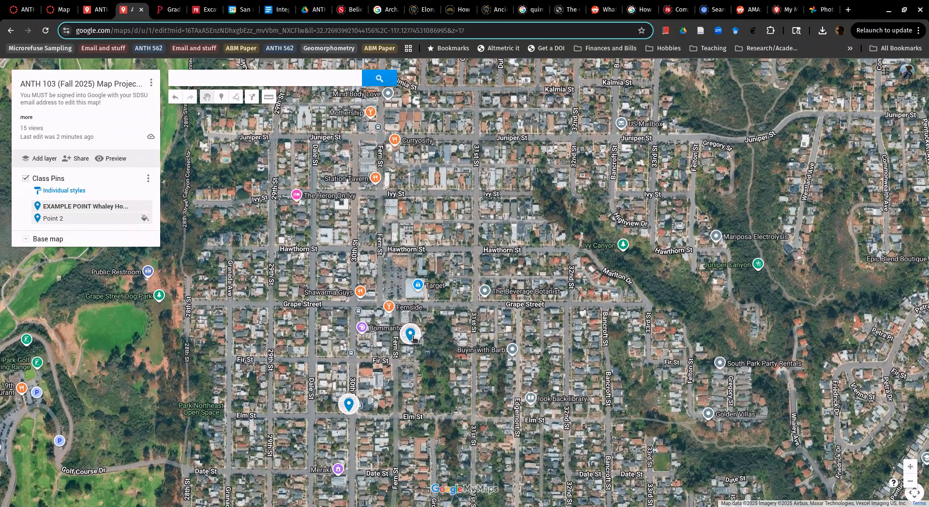
pyautogui.click(411, 337)
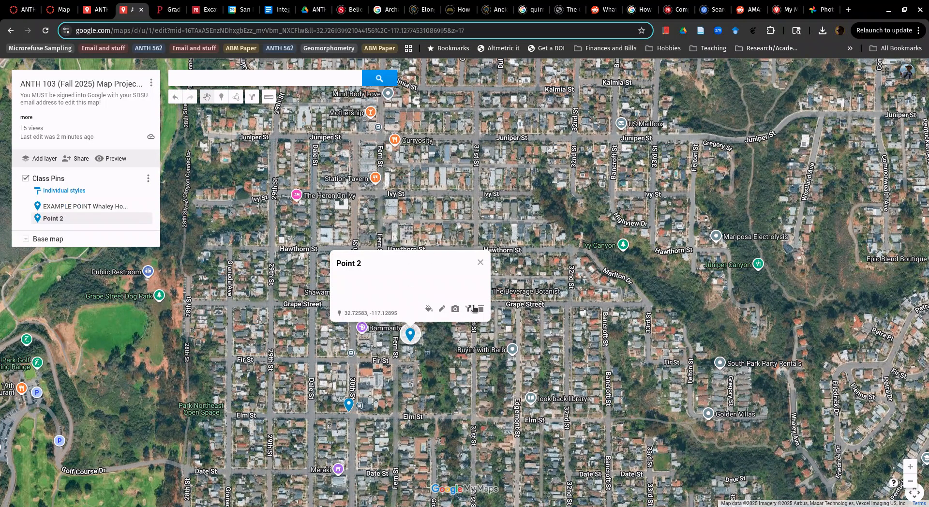
pyautogui.click(441, 308)
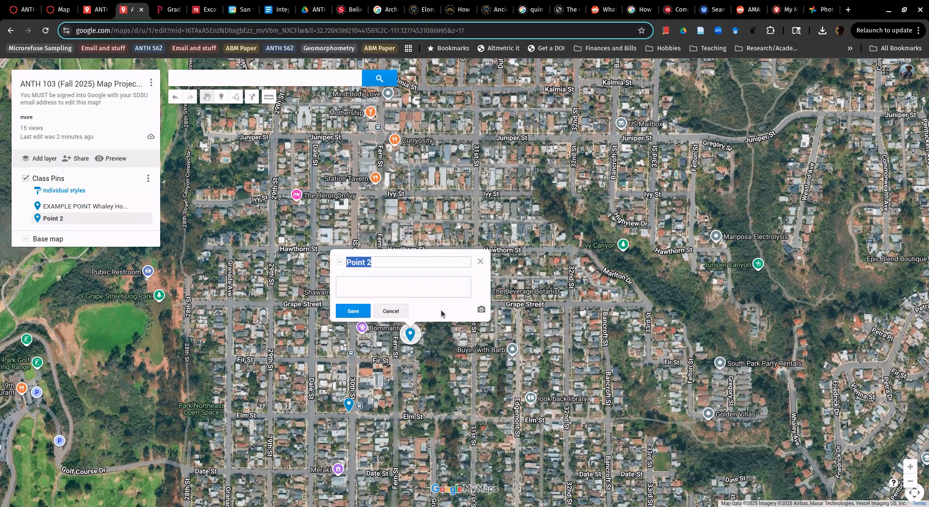
pyautogui.click(479, 310)
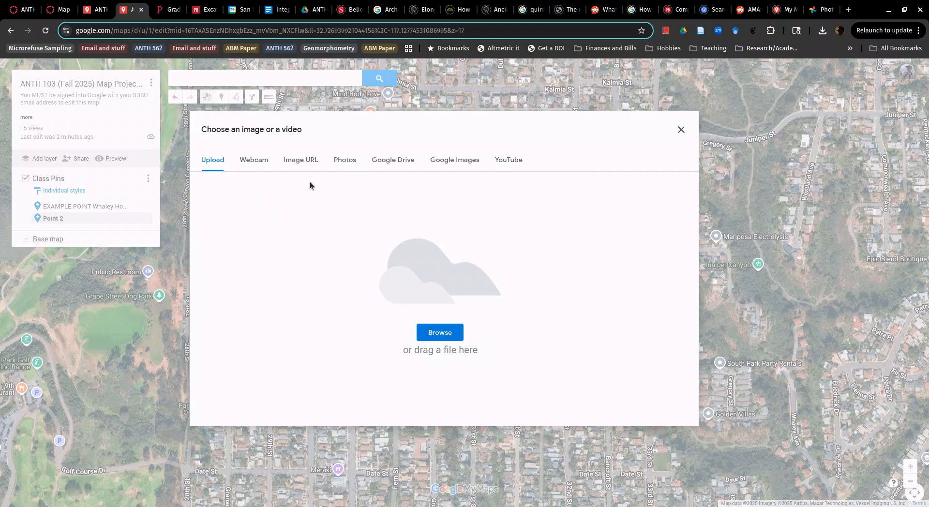
pyautogui.click(312, 161)
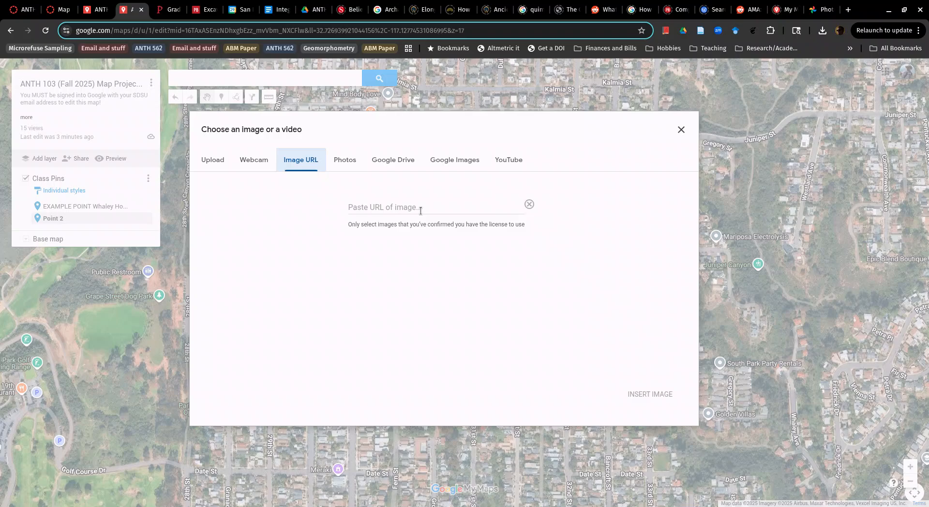
pyautogui.click(349, 161)
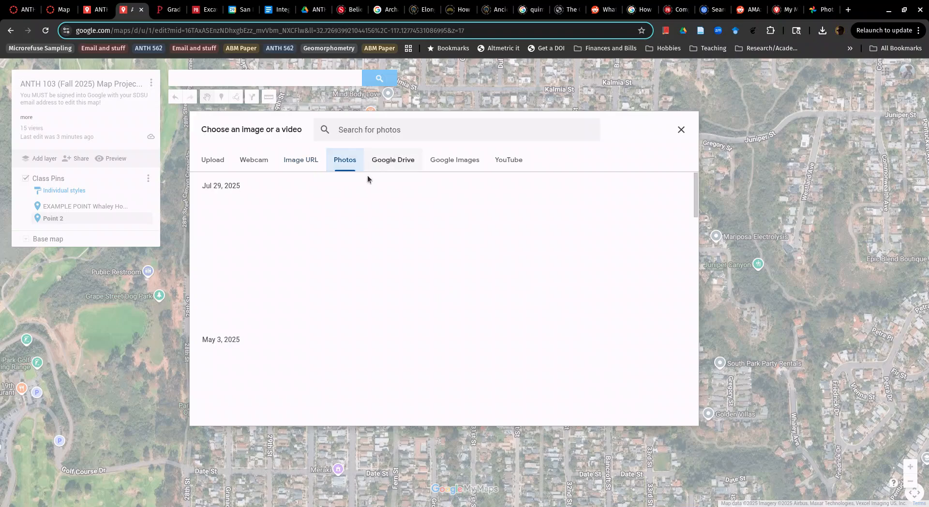
pyautogui.click(391, 164)
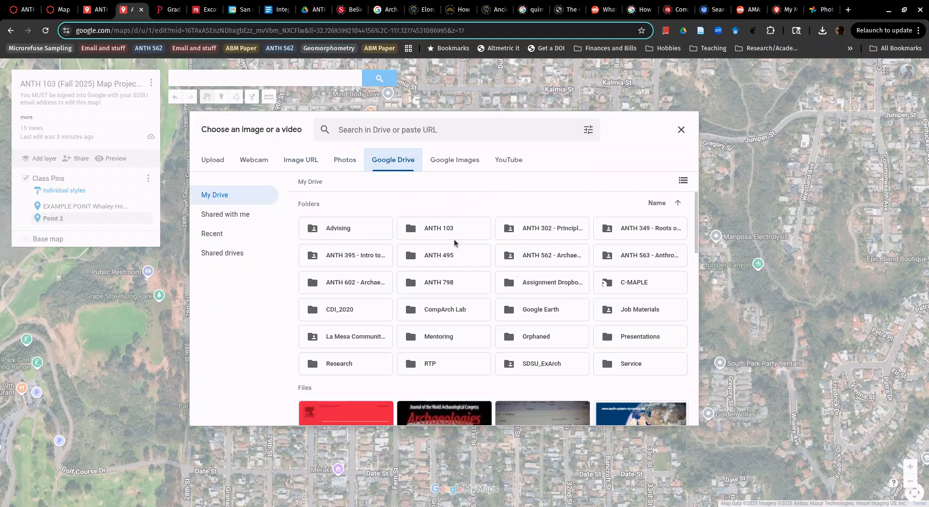
# Step: Search Google Images for "Whaley House", look through the results, and close the image chooser without inserting anything
pyautogui.click(455, 159)
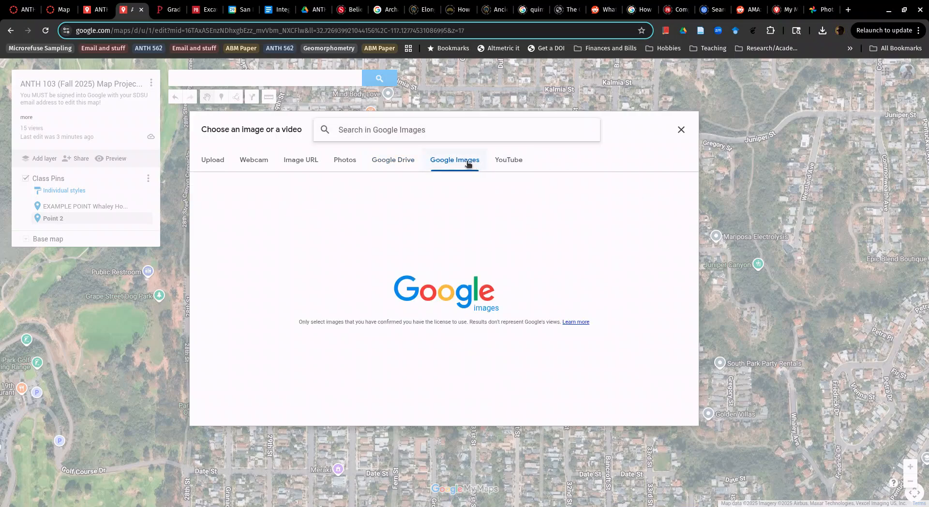
pyautogui.write('Whaley House')
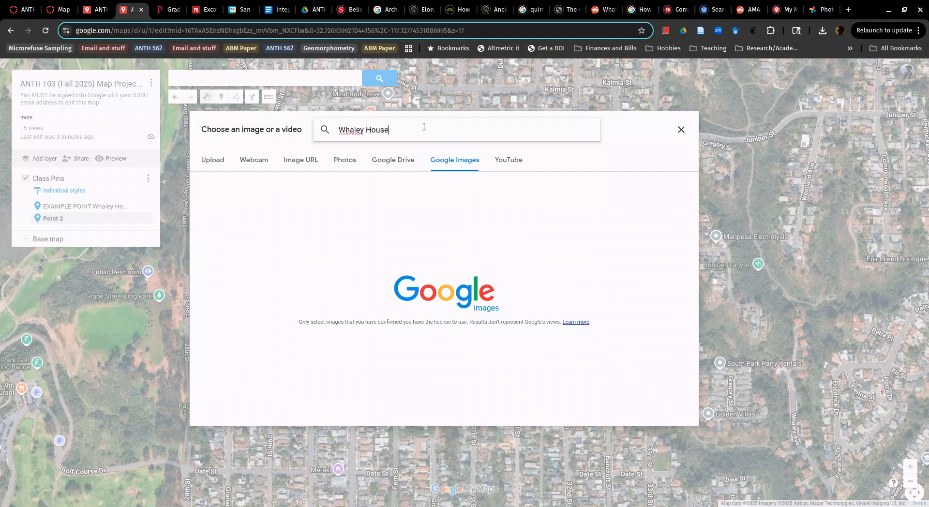
pyautogui.press('Return')
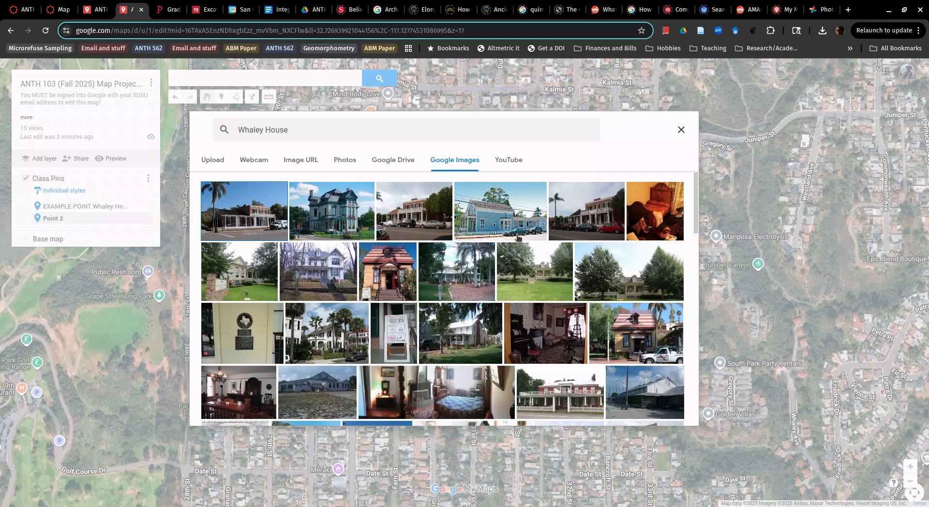
pyautogui.scroll(-2, 493, 332)
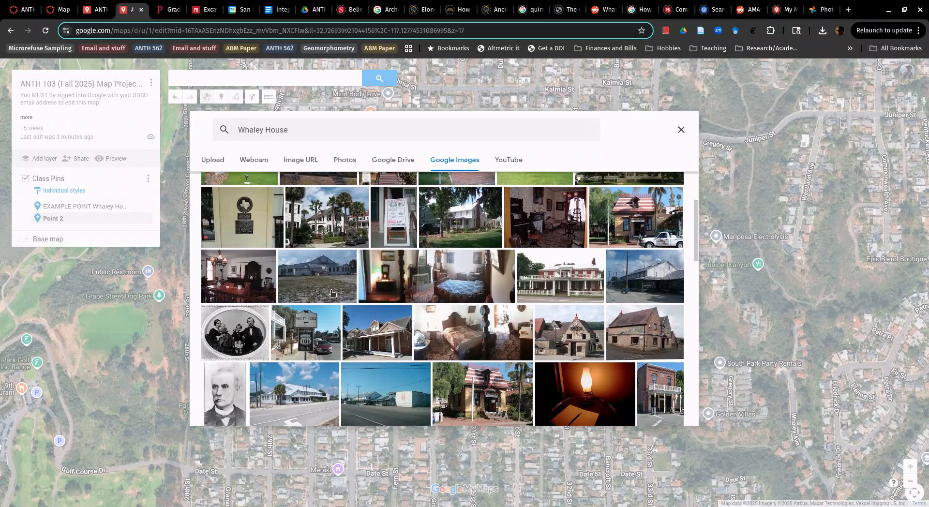
pyautogui.scroll(2, 328, 288)
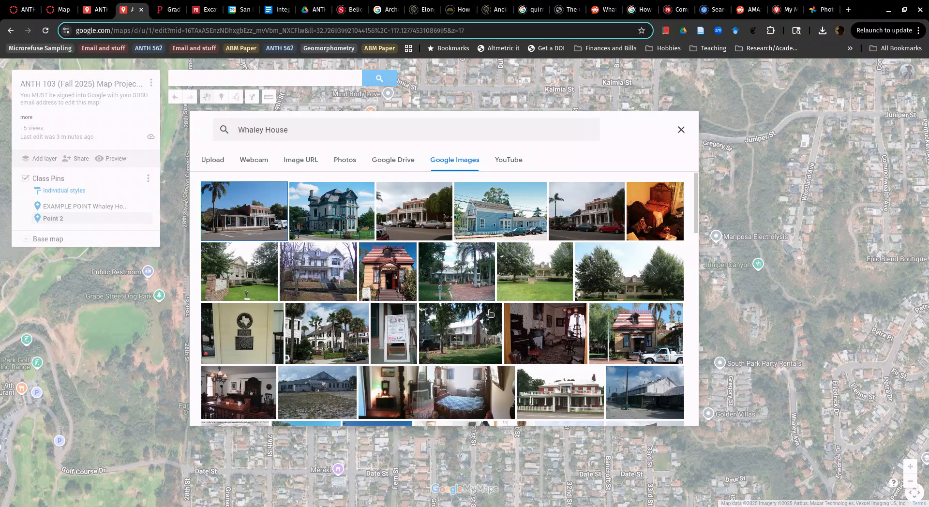
pyautogui.scroll(-1, 531, 374)
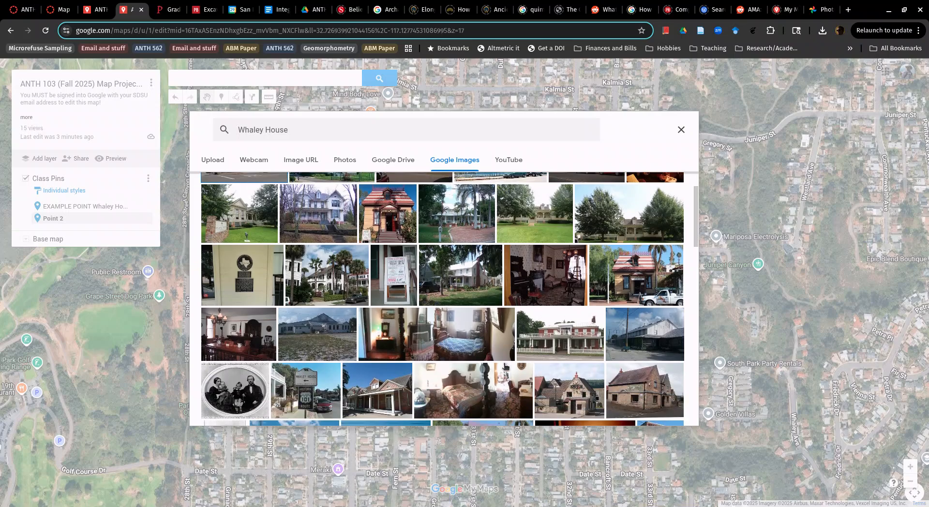
pyautogui.scroll(1, 504, 367)
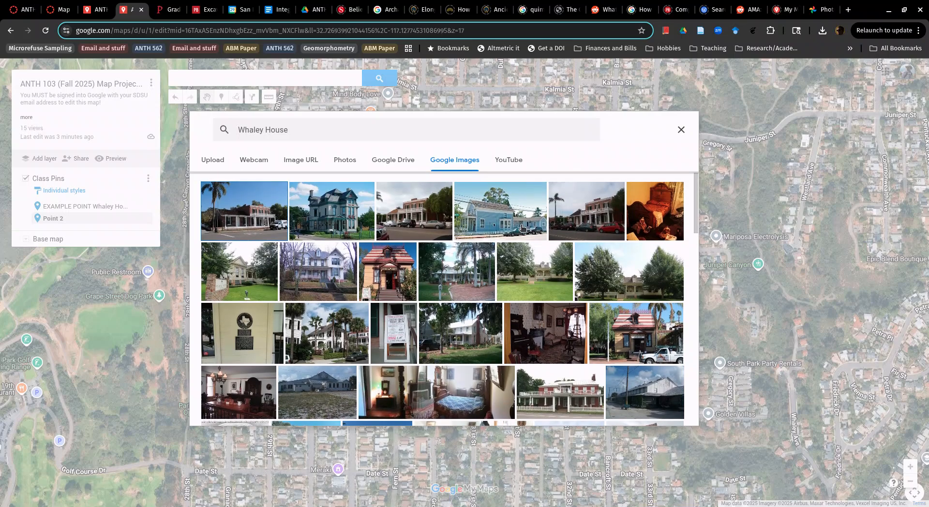
pyautogui.click(681, 130)
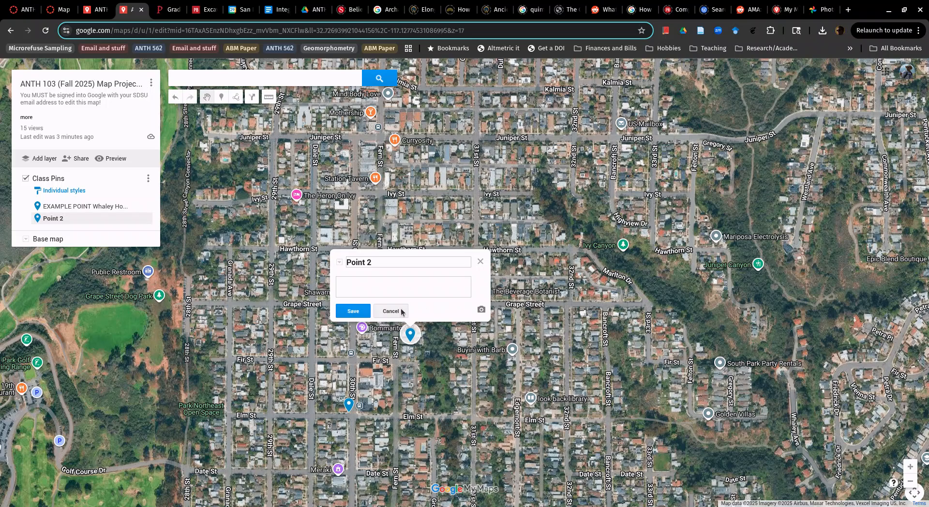
# Step: Save the open Point 2 entry and delete that pin from the map
pyautogui.click(362, 309)
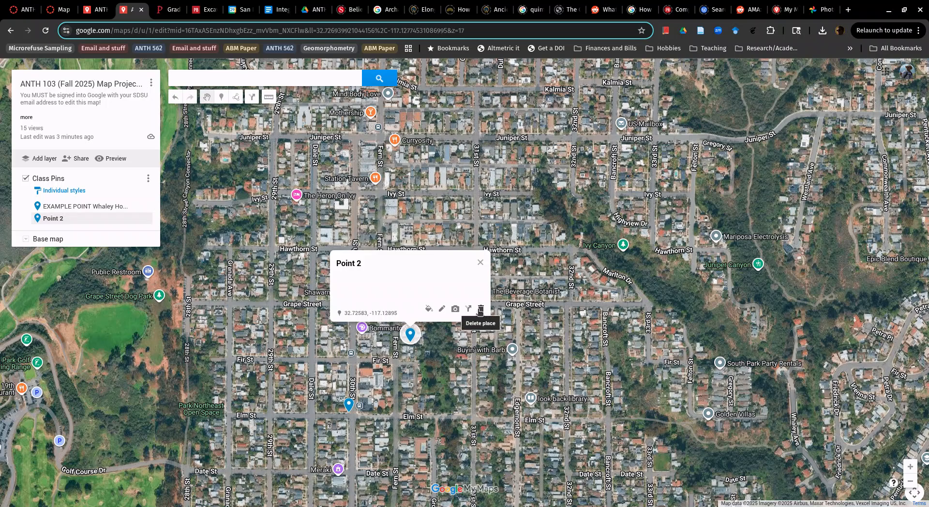
pyautogui.click(482, 312)
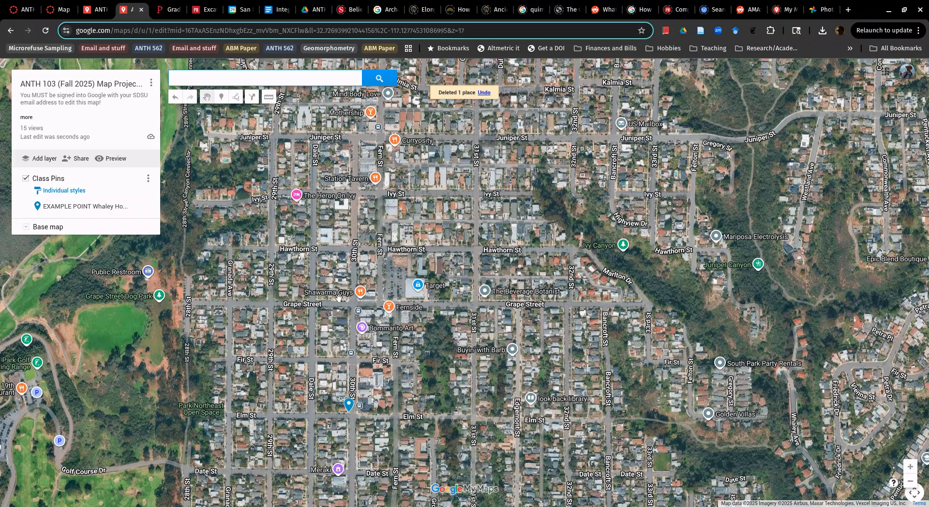
# Step: Move the Whaley House example pin slightly west, to the other side of 30th St just north of Elm St
pyautogui.click(104, 207)
pyautogui.moveTo(361, 410)
pyautogui.mouseDown()
pyautogui.moveTo(397, 402)
pyautogui.moveTo(353, 407)
pyautogui.mouseUp()
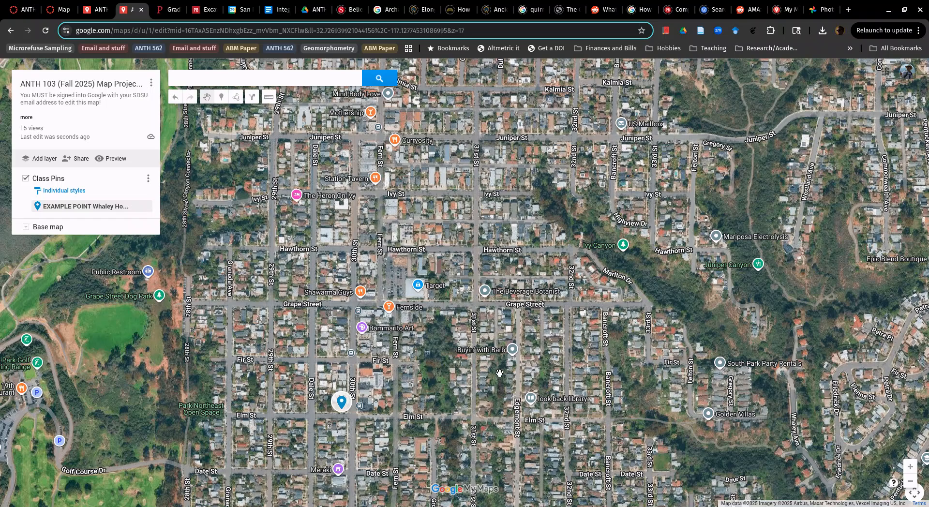
pyautogui.scroll(-1, 499, 373)
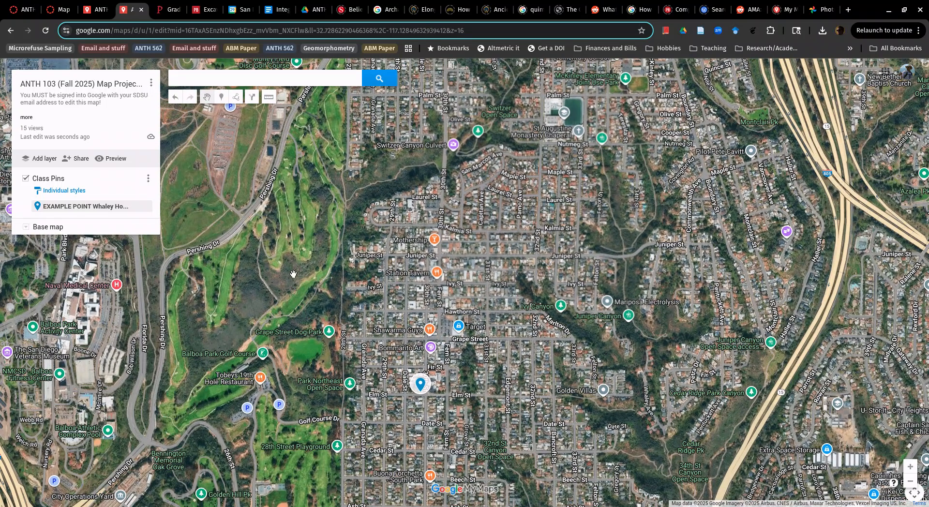